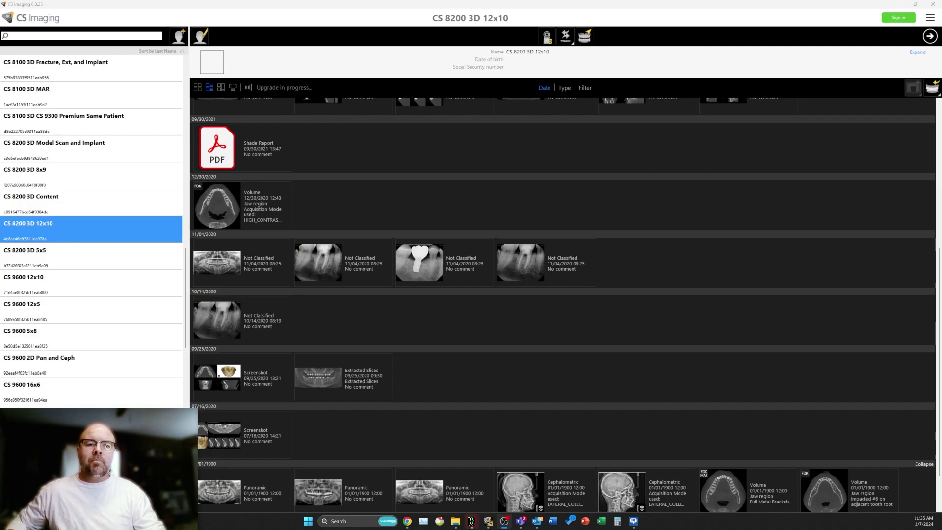
Open the jaw CBCT volume in CS 3D Imaging with its Maxilla and Mandible arch curves
click(227, 213)
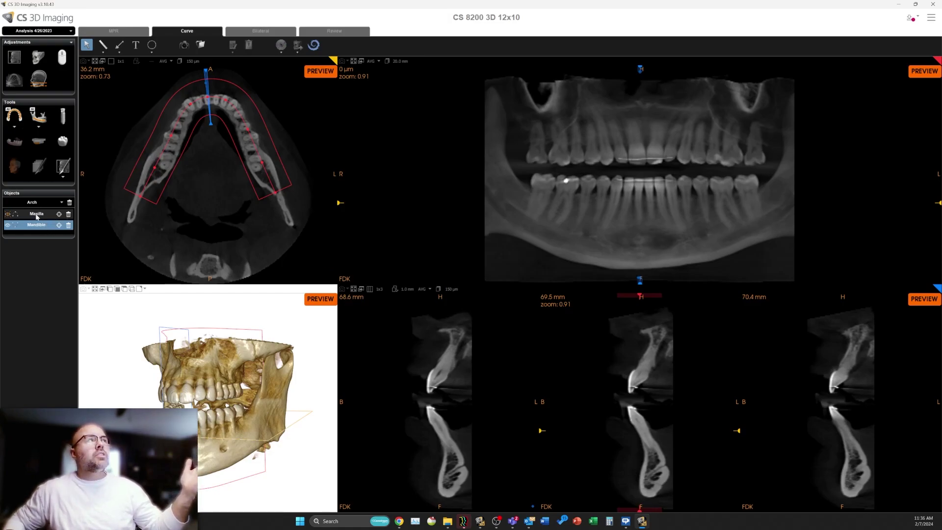
Make the Maxilla arch curve the active object in the panoramic and cross-sectional views
click(37, 213)
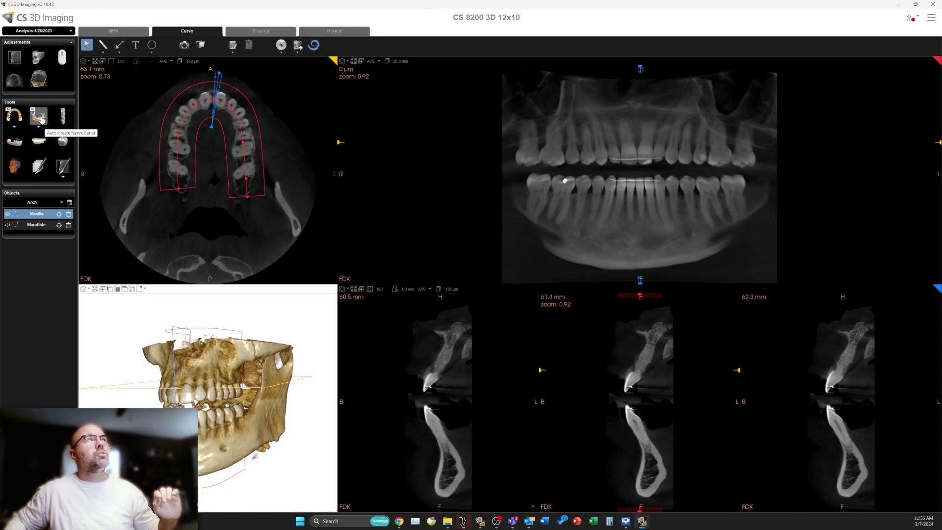
Run Auto-create Nerve Canal to trace both mandibular nerve canals
click(39, 116)
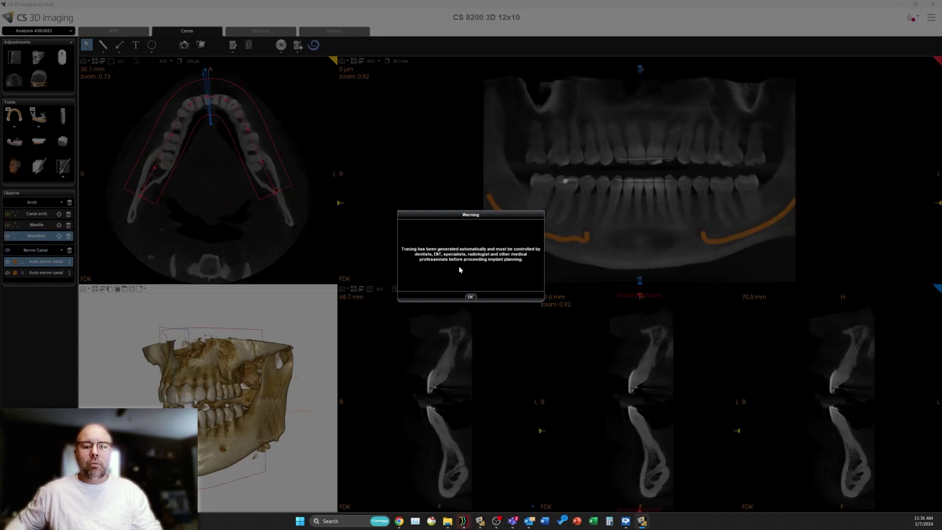
Acknowledge the tracing warning and maximize the cross-sectional slice layout
click(471, 298)
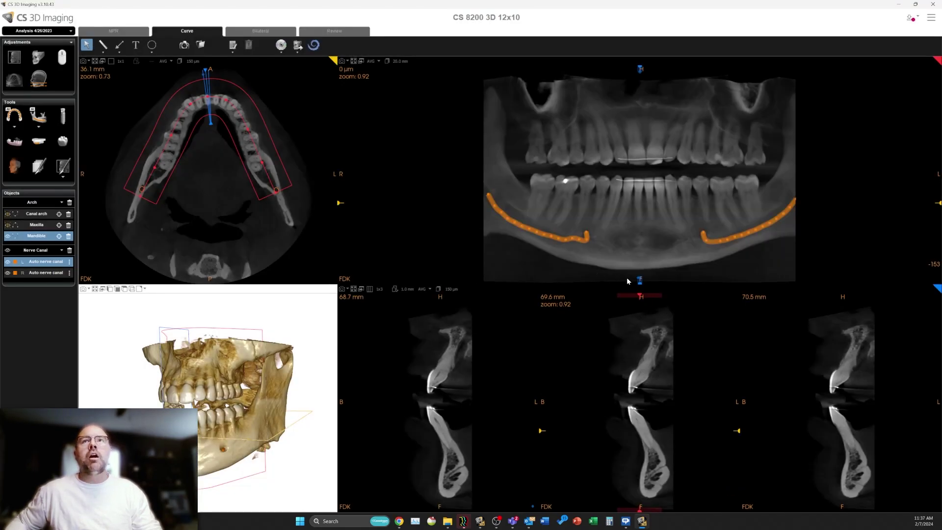
drag(640, 282, 640, 281)
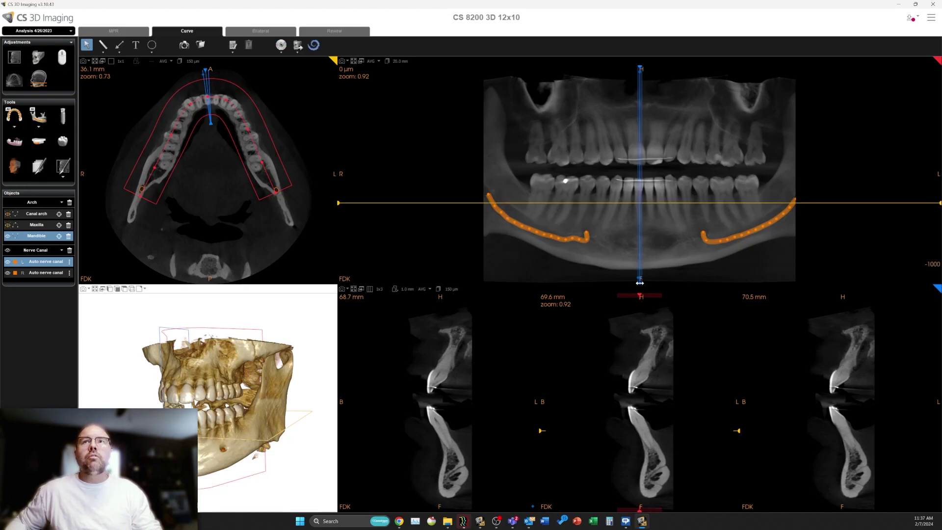
drag(640, 282, 640, 282)
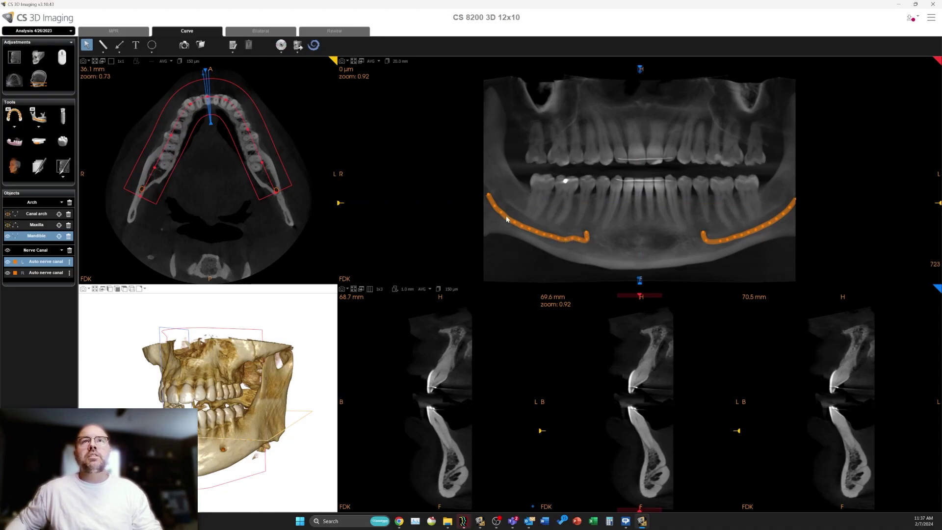
Scroll the cross-sections from the right molars to the left molars, checking the traced canal
click(354, 290)
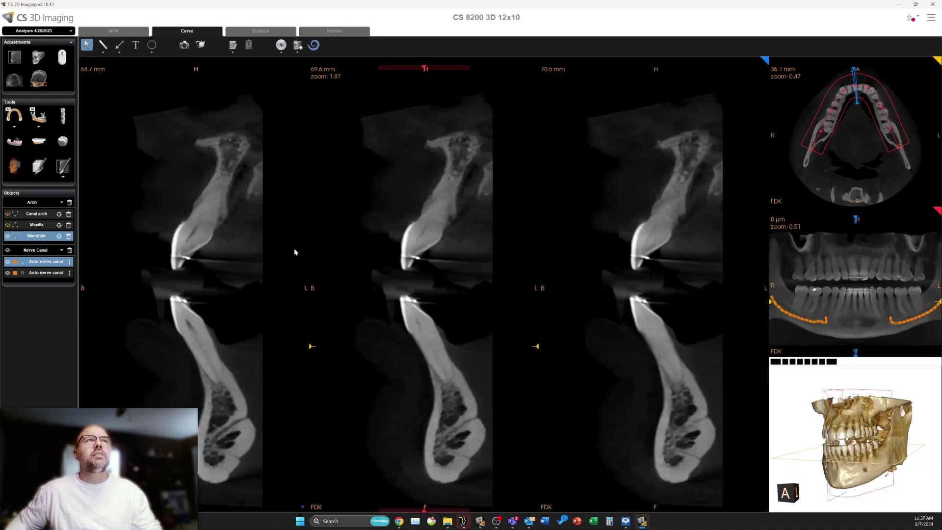
mouse_move(856, 219)
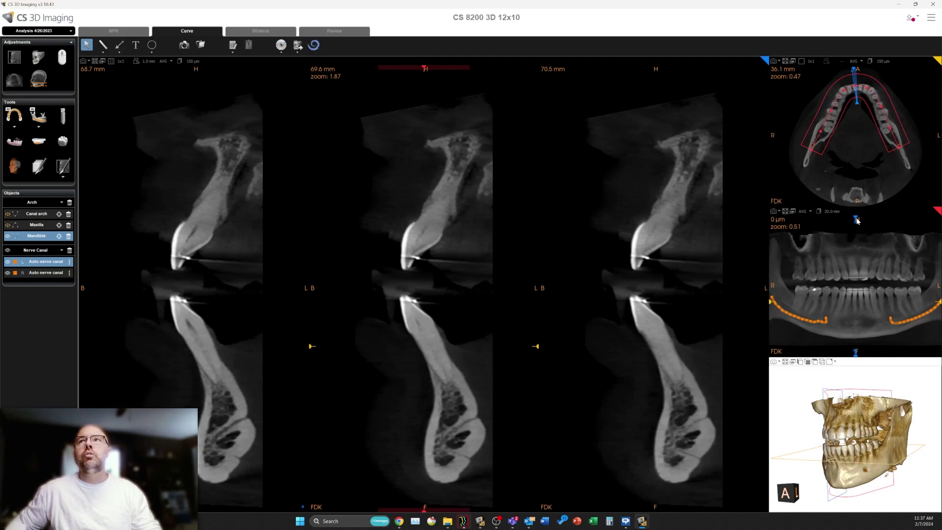
mouse_move(855, 219)
mouse_down()
mouse_move(774, 215)
mouse_move(822, 215)
mouse_up()
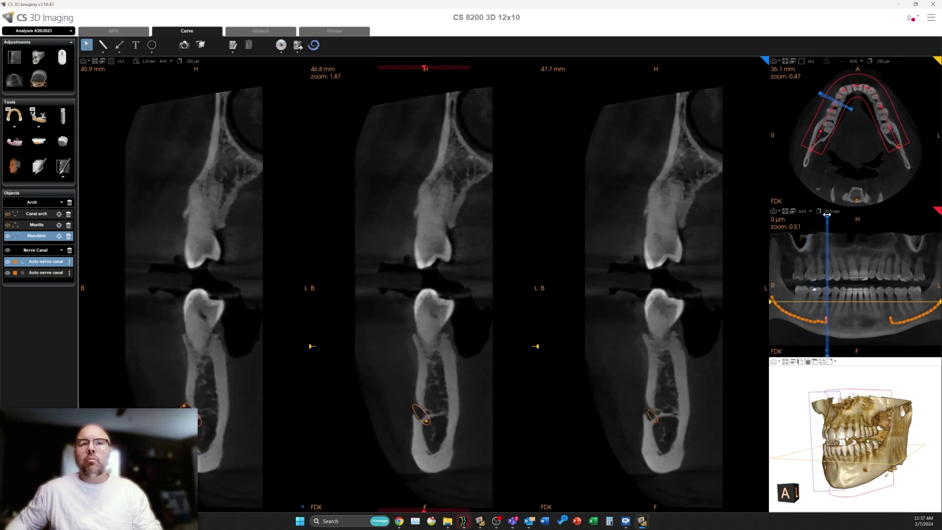
drag(821, 215, 901, 223)
Shift the cross-sections farther back along the left mandible and select the canal marker
drag(902, 223, 908, 225)
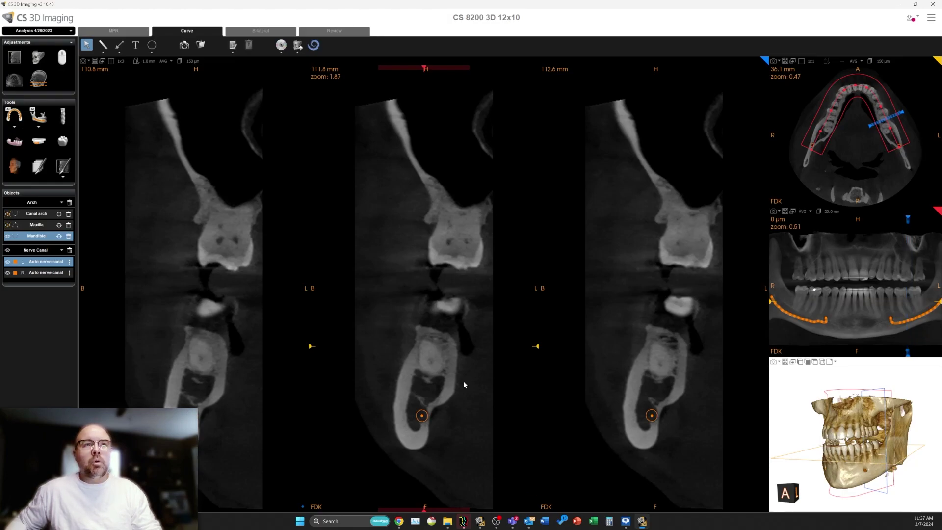
click(425, 418)
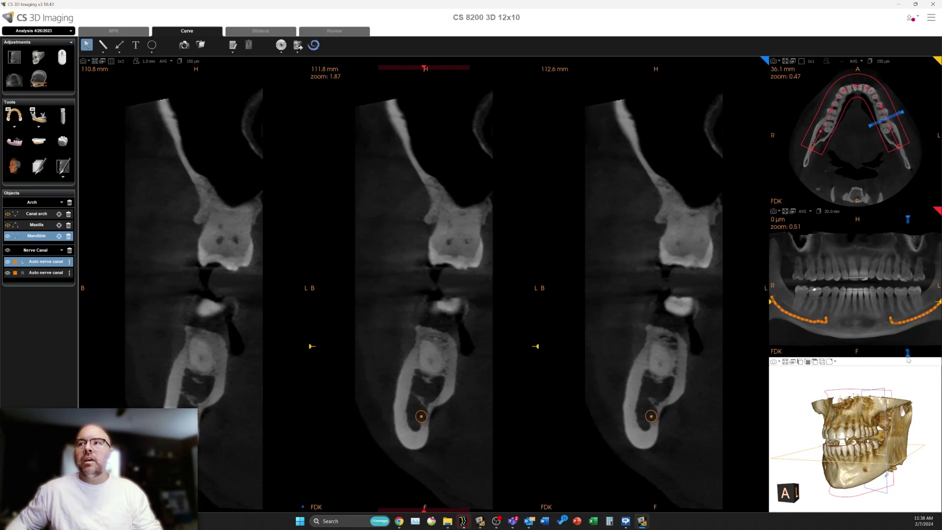
drag(908, 358, 932, 355)
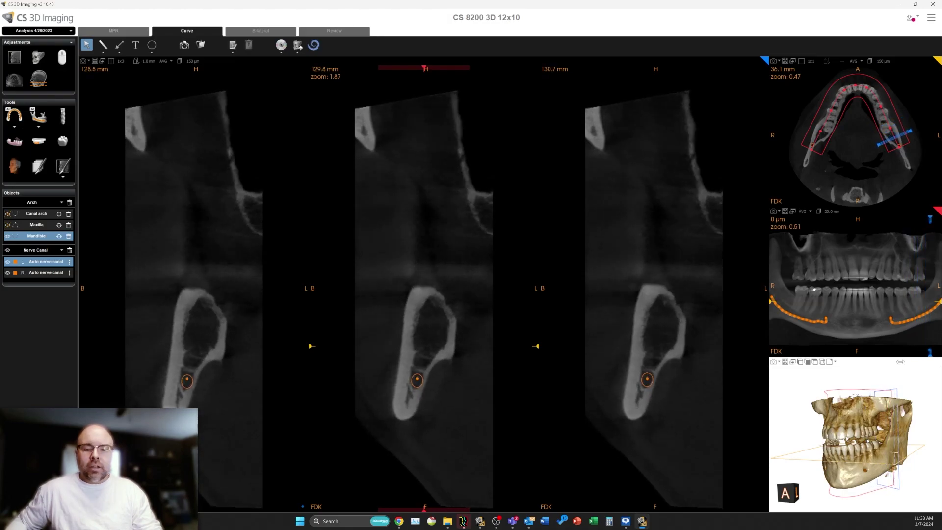